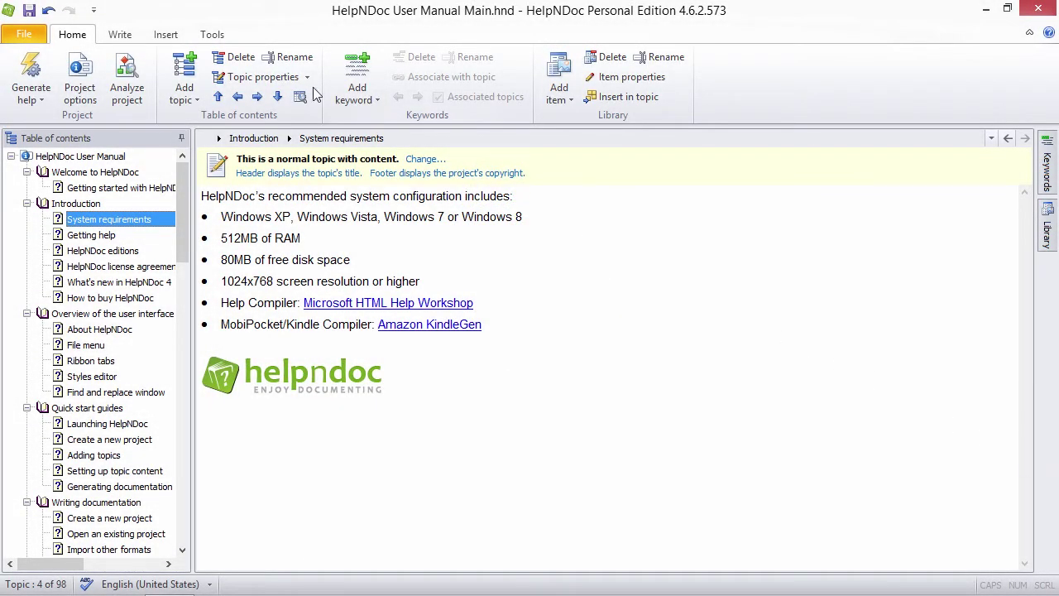
- Open the HelpNDoc editions topic under Getting help and view its Included in builds options without changes
{"action": "left_click", "coordinate": [291, 77]}
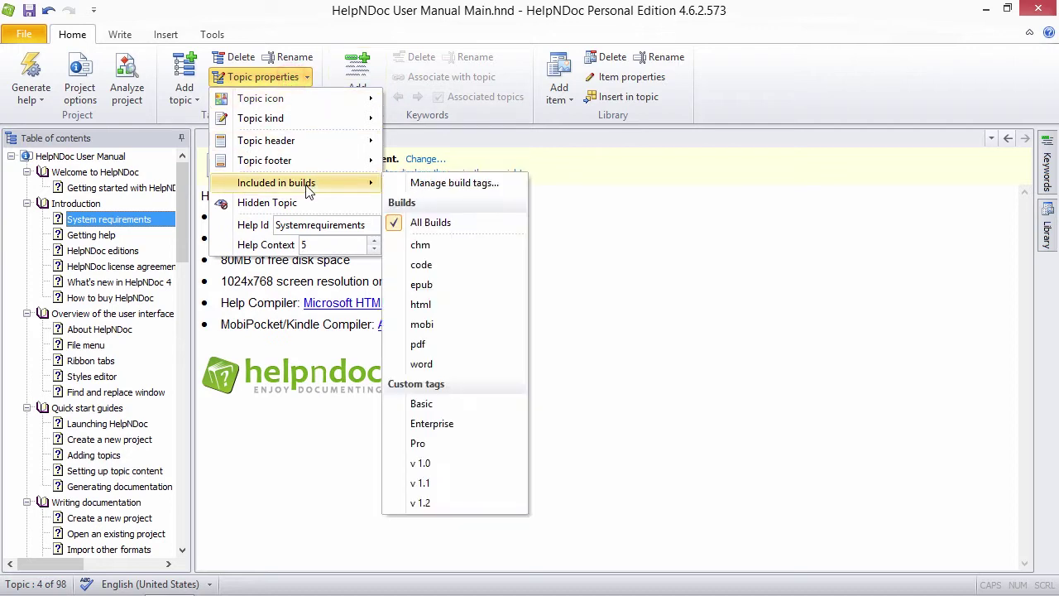
{"action": "mouse_move", "coordinate": [277, 183]}
{"action": "left_click", "coordinate": [561, 229]}
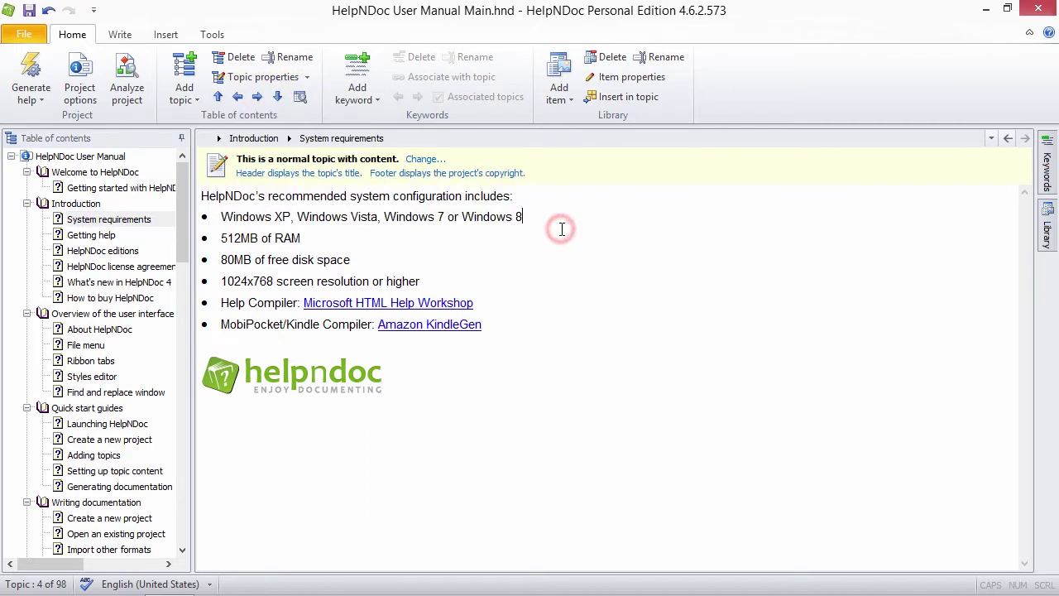
{"action": "left_click", "coordinate": [61, 238]}
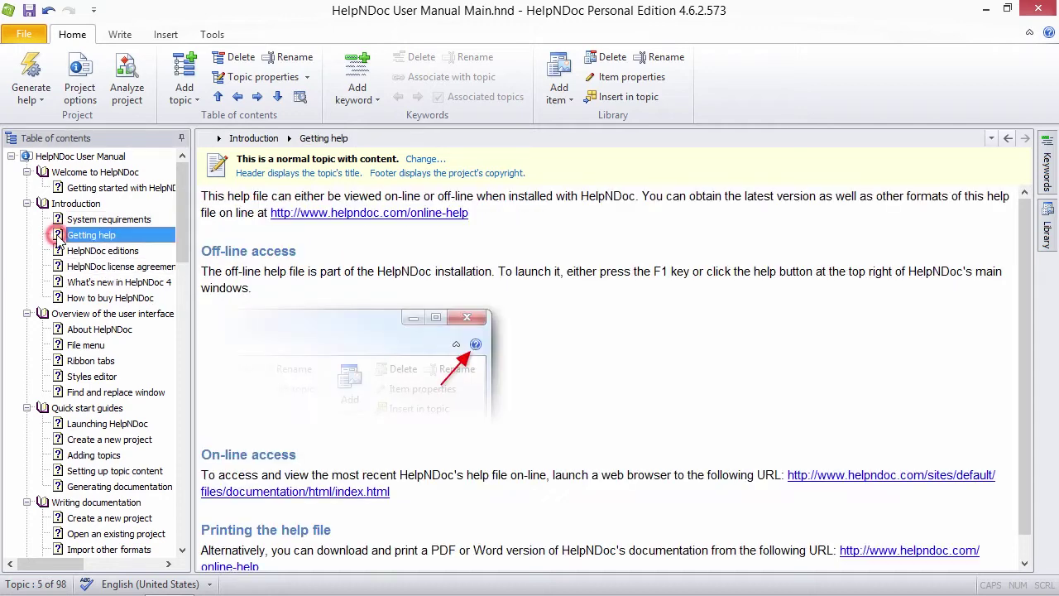
{"action": "left_click", "coordinate": [59, 250]}
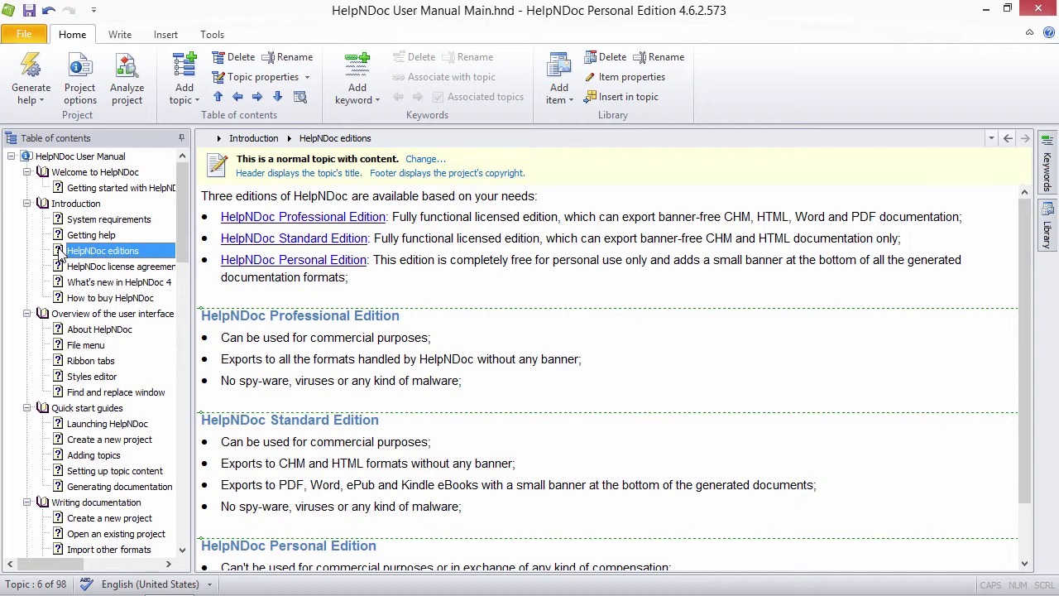
{"action": "left_click", "coordinate": [295, 77]}
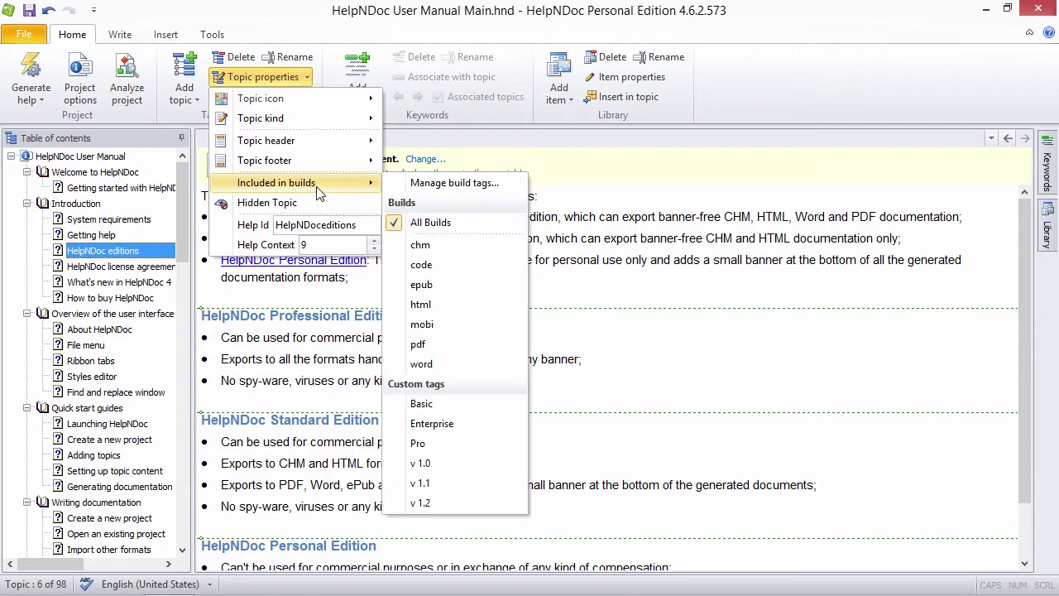
{"action": "mouse_move", "coordinate": [200, 61]}
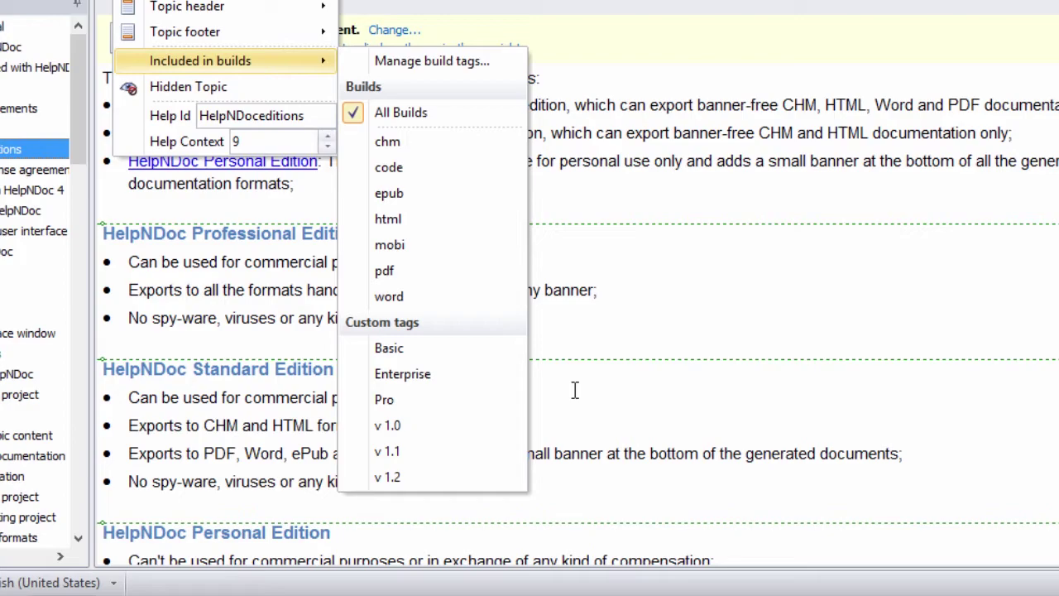
{"action": "key", "text": "Escape"}
{"action": "key", "text": "Escape"}
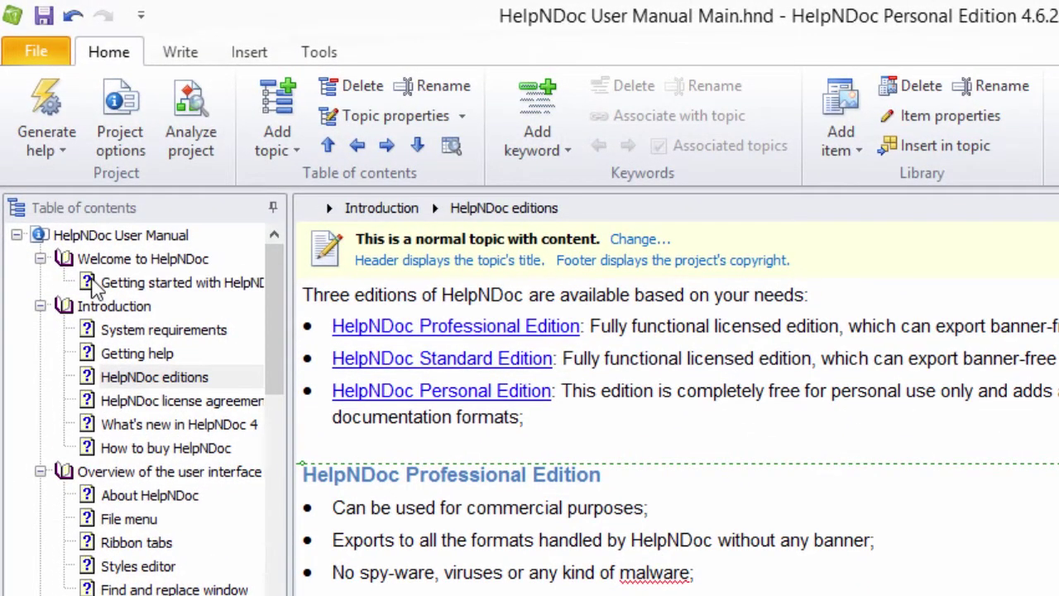
- Open Getting started with HelpNDoc and check its Included in builds options, leaving it in all builds
{"action": "left_click", "coordinate": [95, 282]}
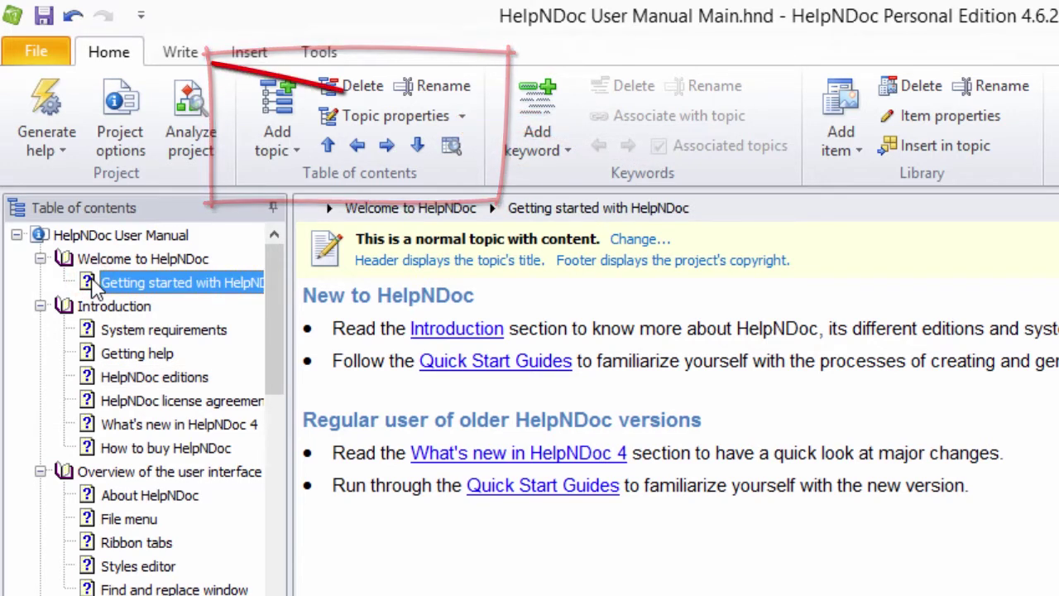
{"action": "left_click", "coordinate": [460, 120]}
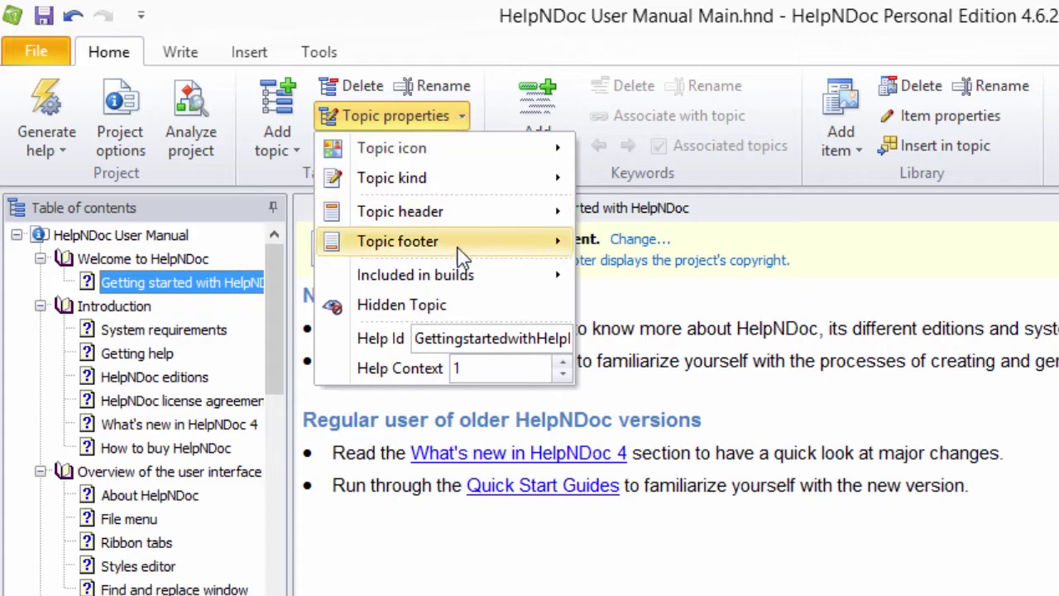
{"action": "mouse_move", "coordinate": [263, 105]}
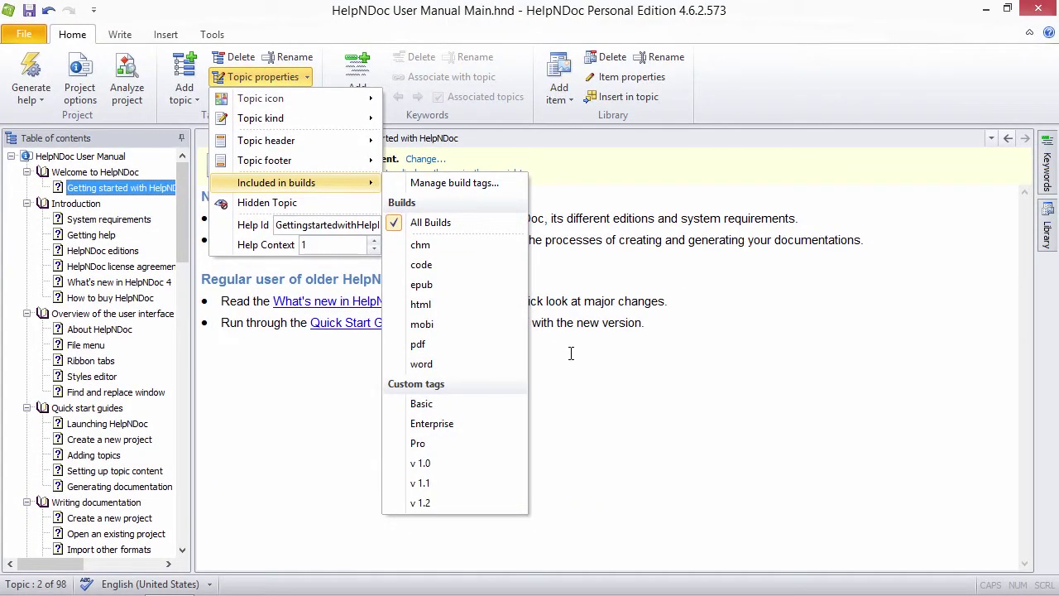
{"action": "left_click", "coordinate": [570, 352]}
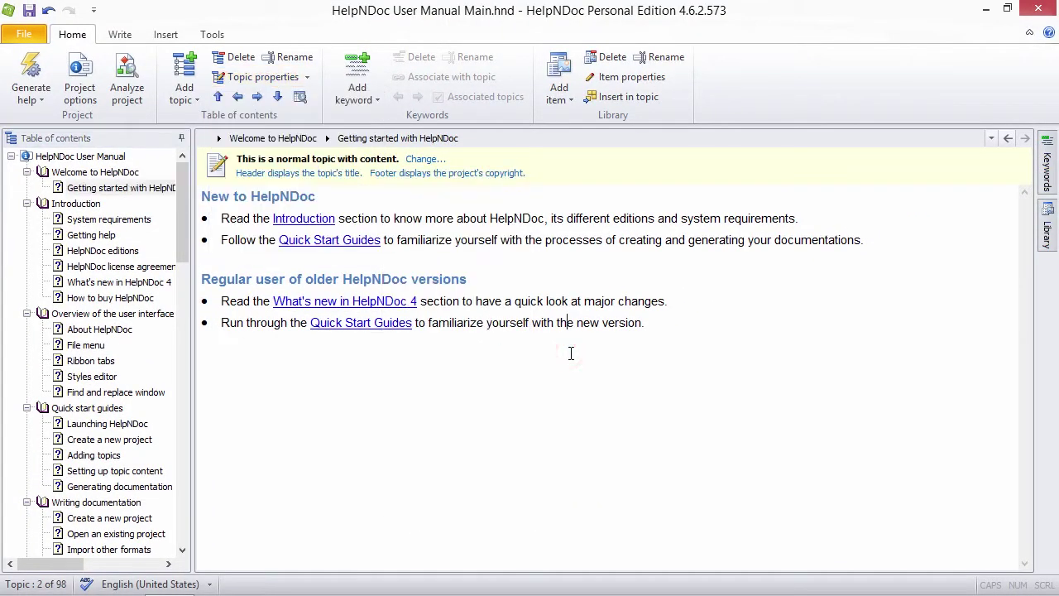
- Select Welcome to HelpNDoc and restrict it to the pdf build via Included in builds
{"action": "right_click", "coordinate": [97, 174]}
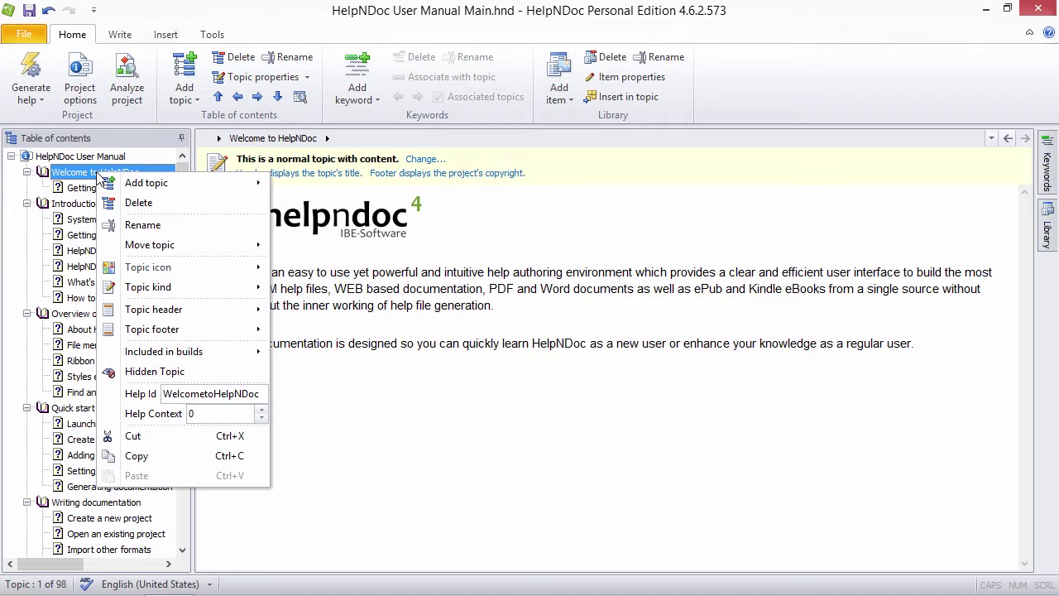
{"action": "mouse_move", "coordinate": [163, 352]}
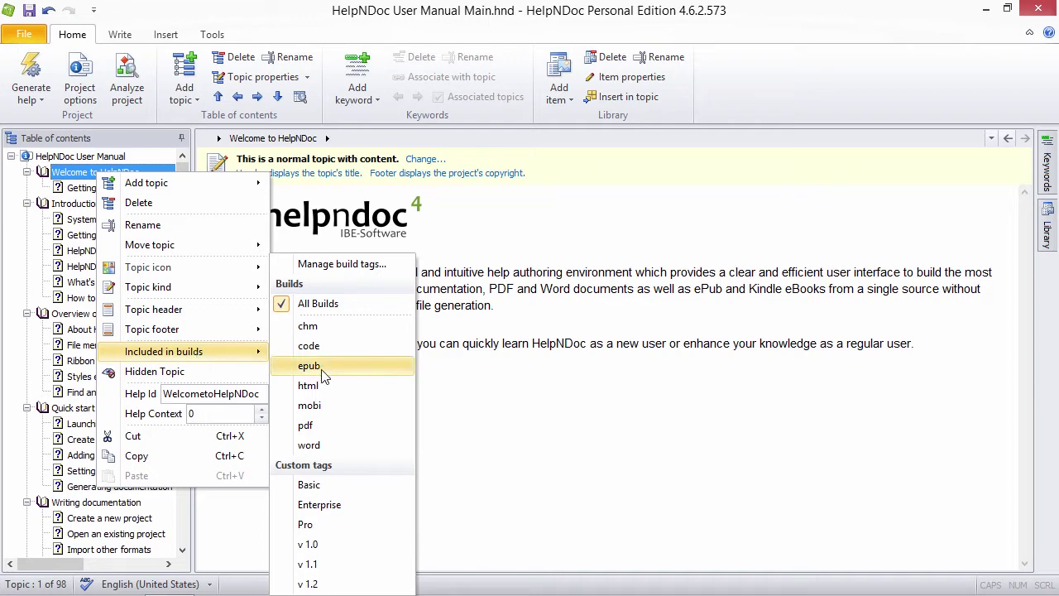
{"action": "left_click", "coordinate": [500, 414]}
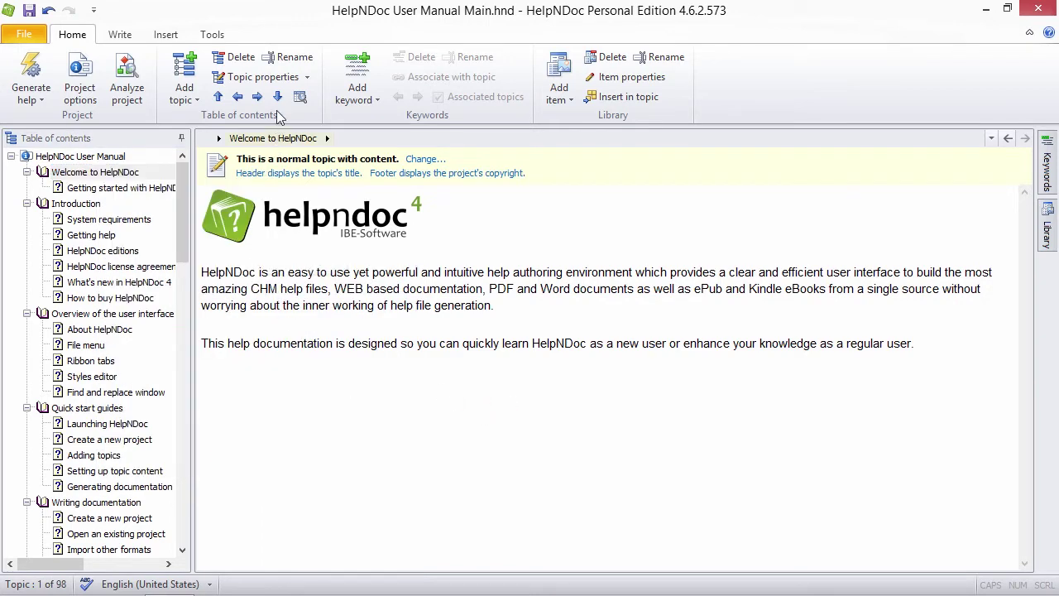
{"action": "left_click", "coordinate": [263, 77]}
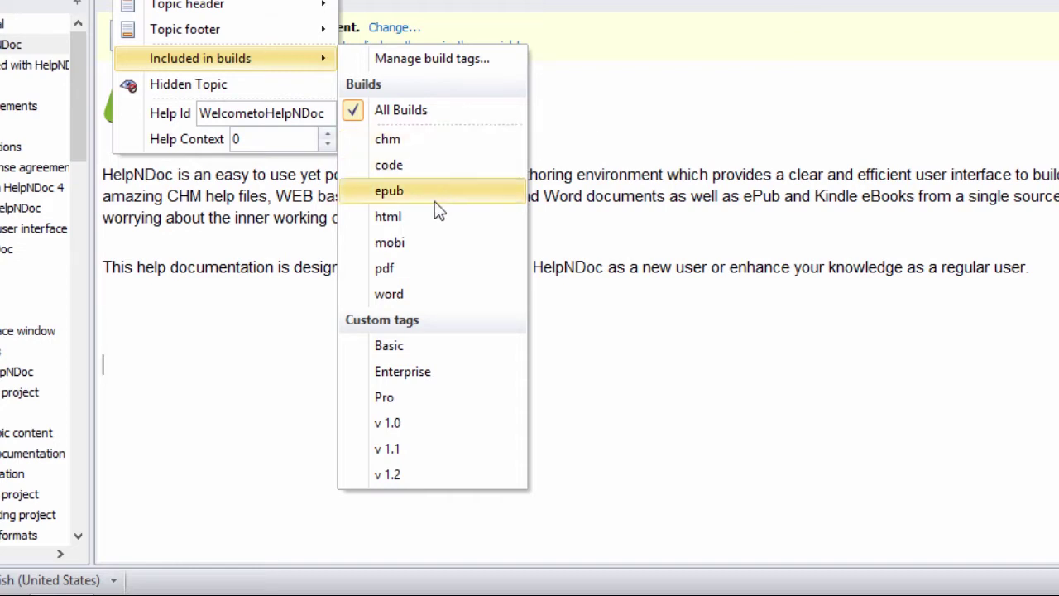
{"action": "left_click", "coordinate": [389, 265]}
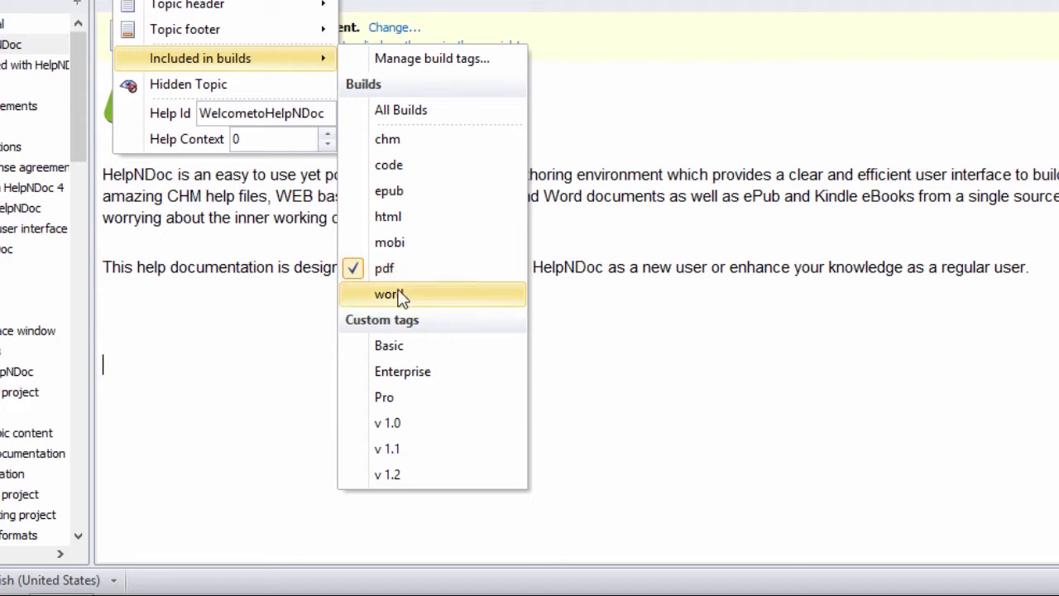
- Add the html and chm builds to the Welcome topic, leaving word unchecked
{"action": "left_click", "coordinate": [402, 296]}
{"action": "left_click", "coordinate": [404, 220]}
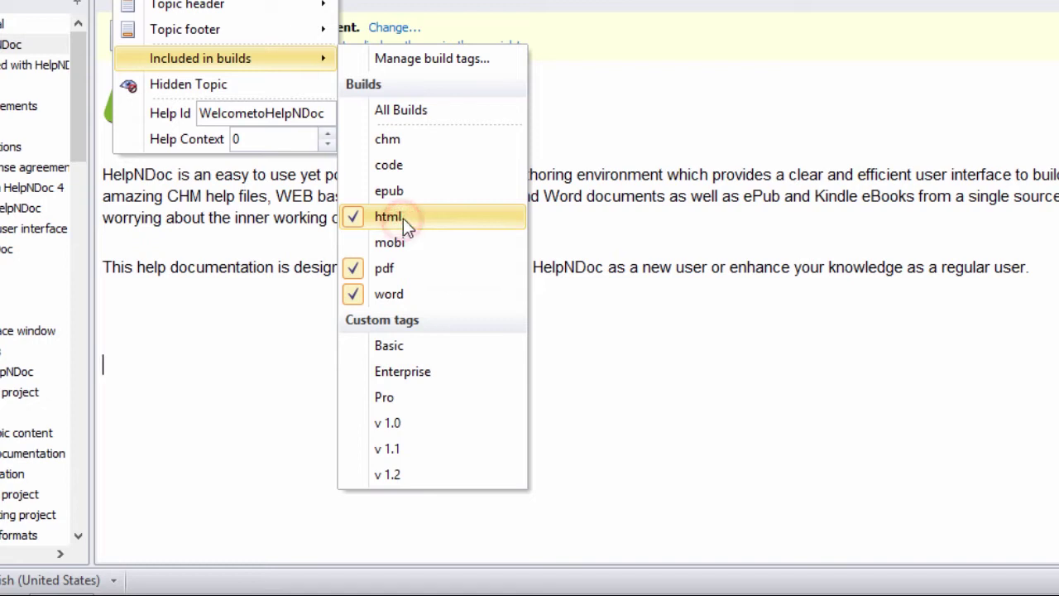
{"action": "left_click", "coordinate": [406, 139]}
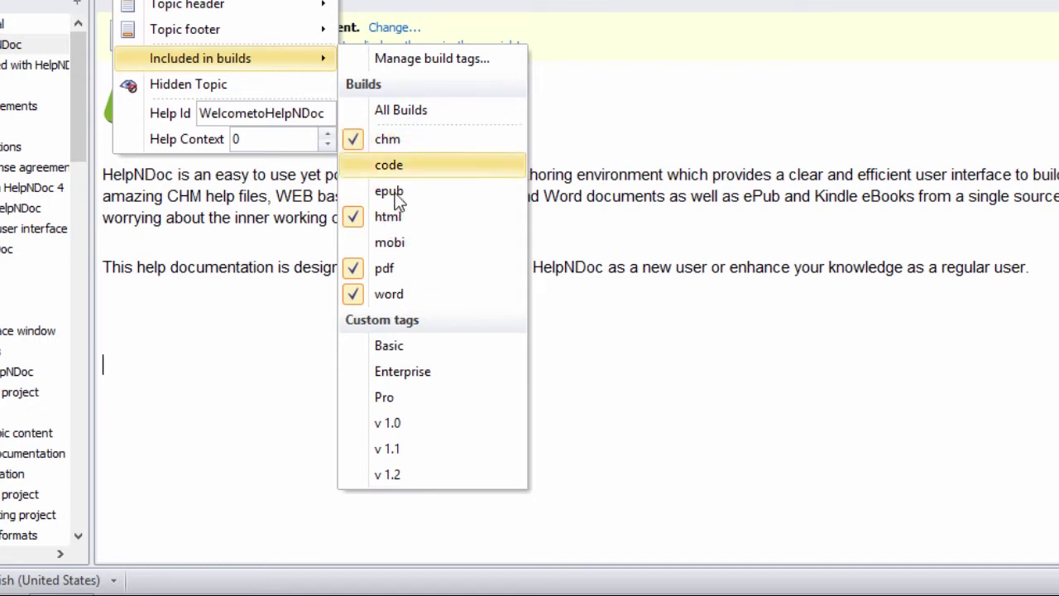
{"action": "left_click", "coordinate": [352, 296]}
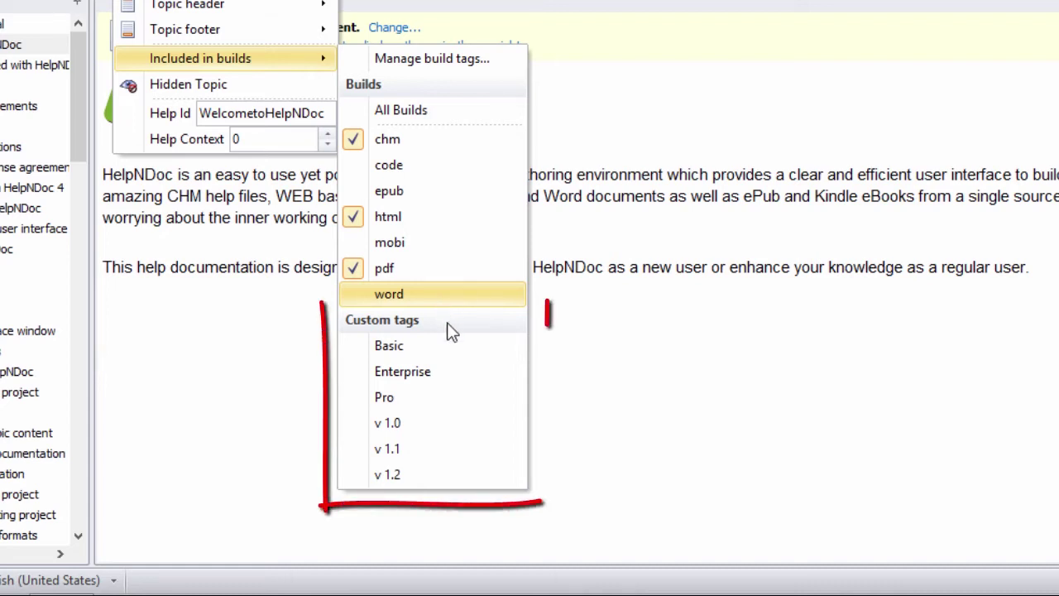
- Tag the Welcome topic with Enterprise and v 1.0, leaving v 1.1 unchecked
{"action": "left_click", "coordinate": [421, 373]}
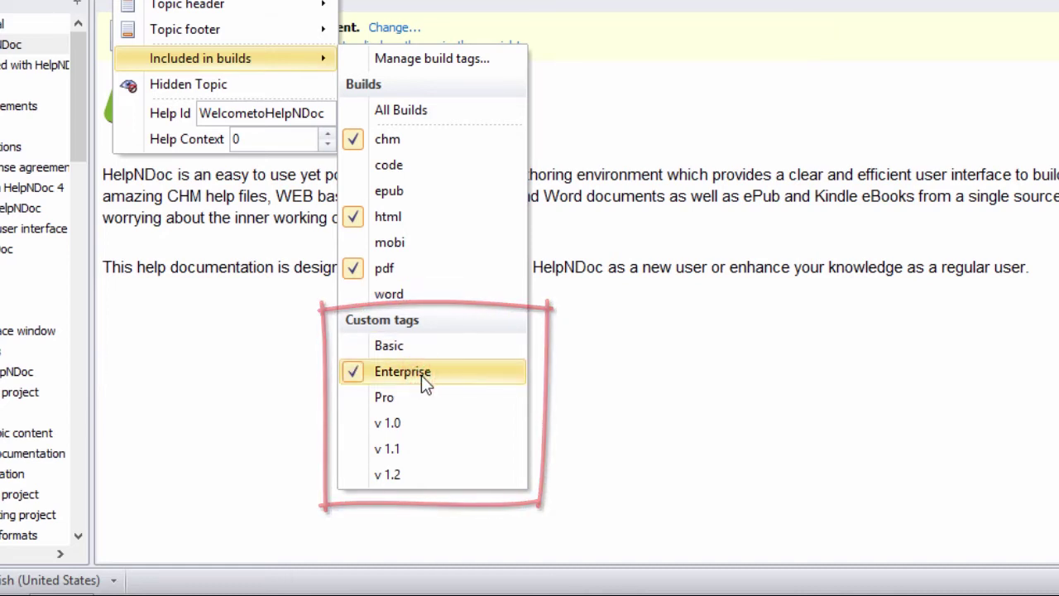
{"action": "left_click", "coordinate": [402, 425]}
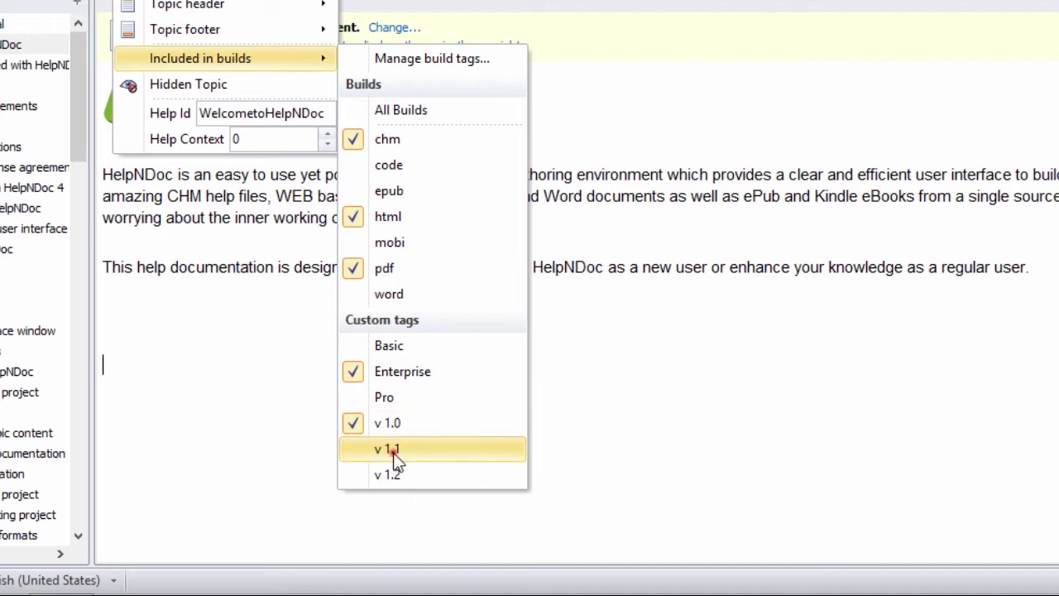
{"action": "left_click", "coordinate": [394, 452]}
{"action": "left_click", "coordinate": [356, 454]}
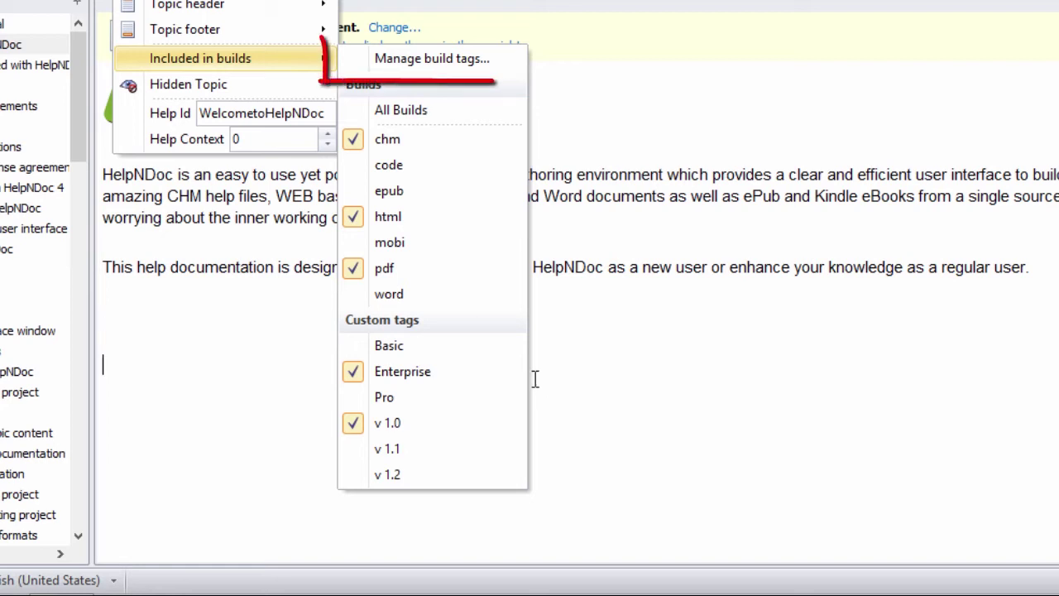
- Review the Manage build tags window and confirm it with OK
{"action": "left_click", "coordinate": [456, 61]}
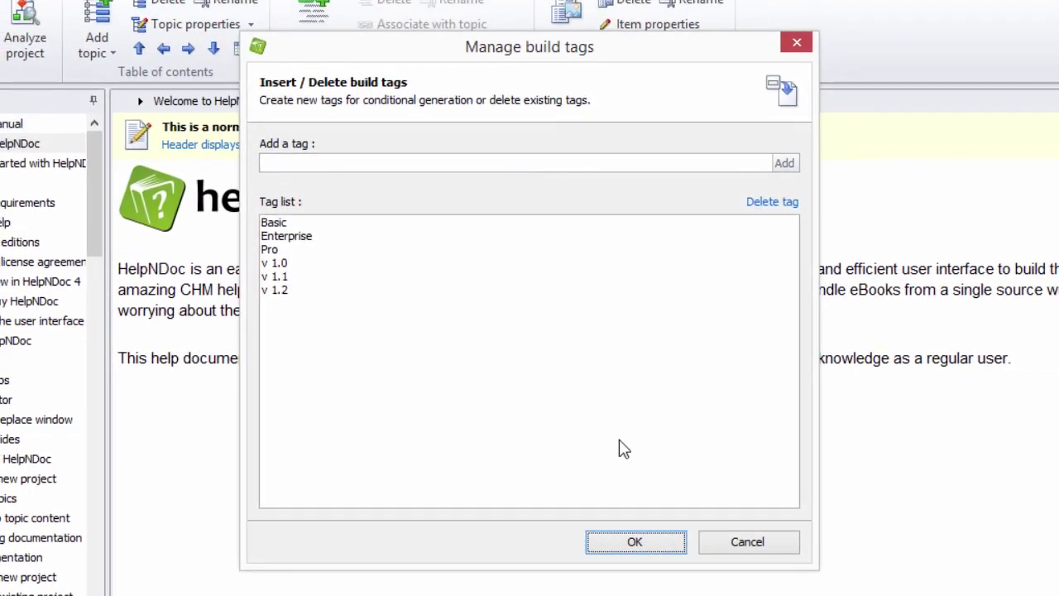
{"action": "left_click", "coordinate": [636, 541]}
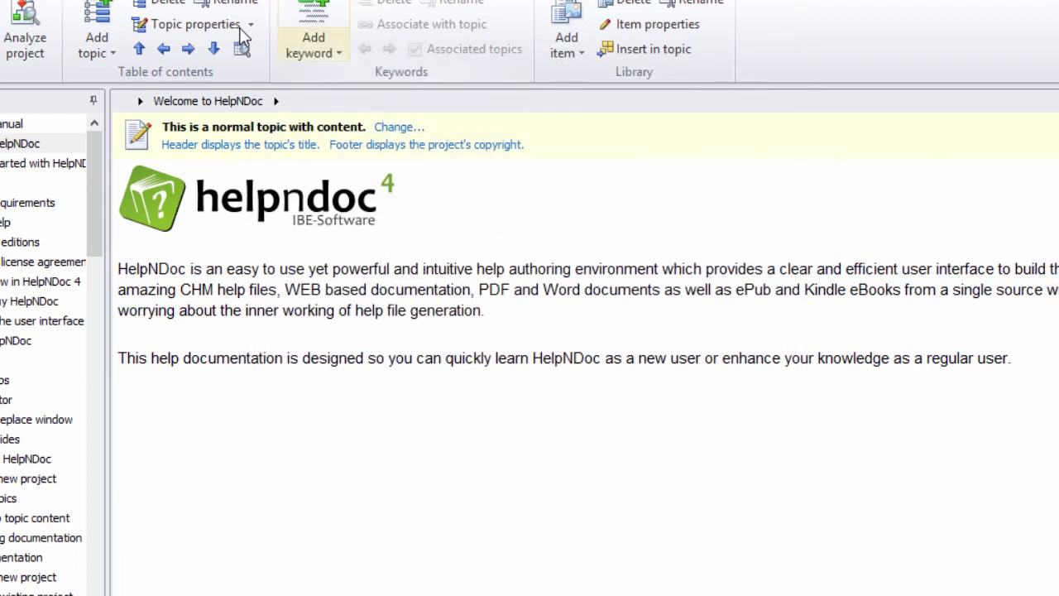
{"action": "left_click", "coordinate": [240, 24]}
{"action": "mouse_move", "coordinate": [210, 137]}
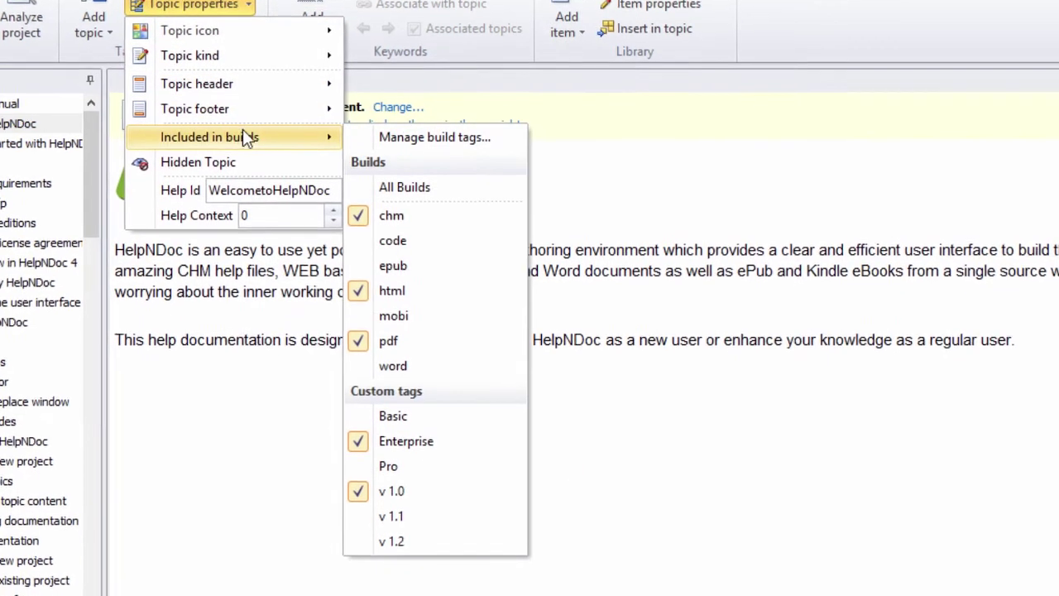
- Clear the chm, html and pdf builds and Enterprise tag, and toggle the Pro and v 1.0 tags
{"action": "left_click", "coordinate": [393, 235]}
{"action": "left_click", "coordinate": [394, 215]}
{"action": "left_click", "coordinate": [379, 265]}
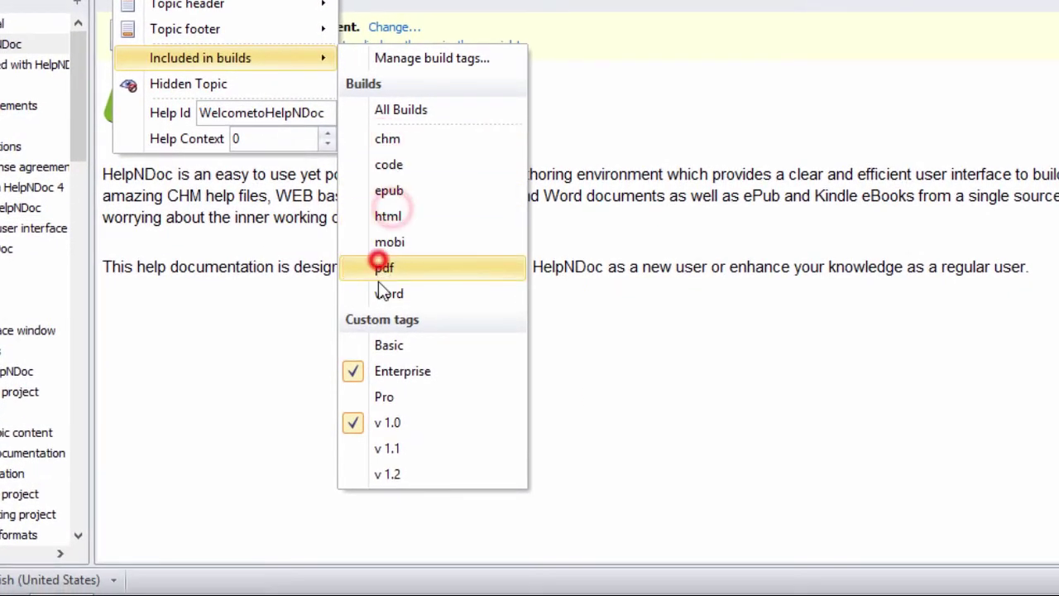
{"action": "left_click", "coordinate": [385, 368]}
{"action": "left_click", "coordinate": [378, 401]}
{"action": "left_click", "coordinate": [378, 421]}
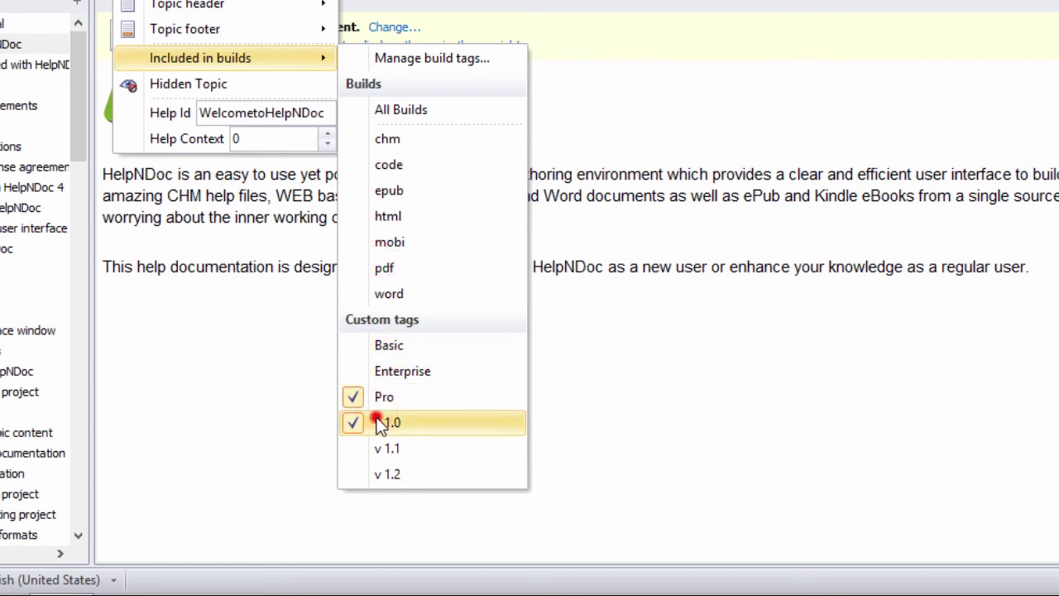